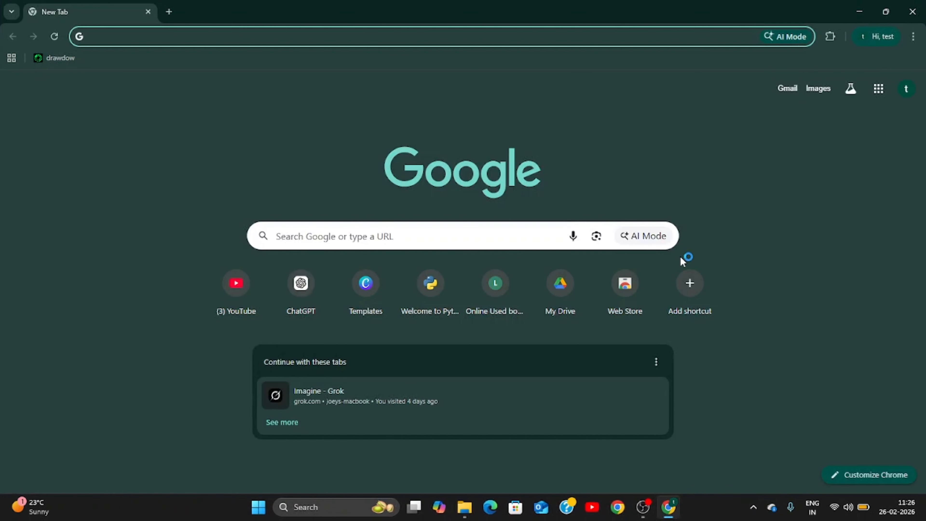
Step: Search the web for "pycharm", open the JetBrains PyCharm download page and accept all cookies
click(220, 36)
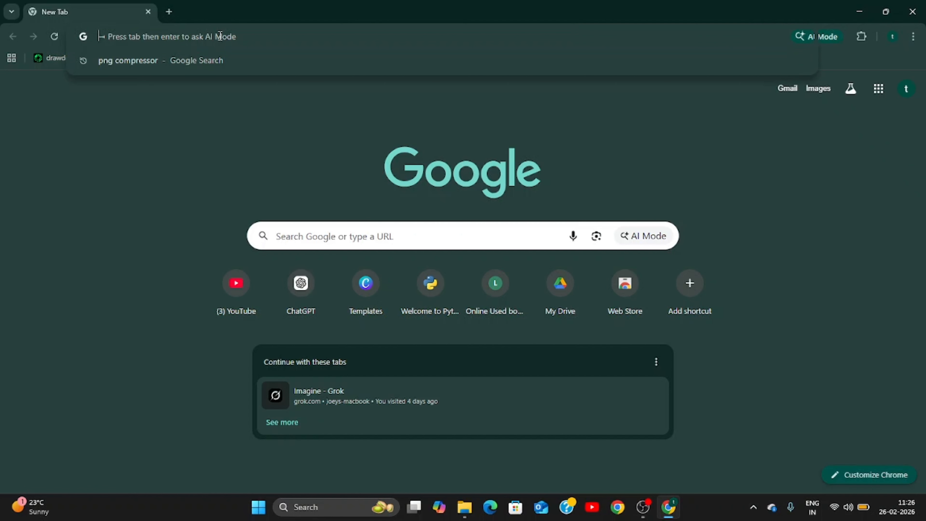
text(pycharm)
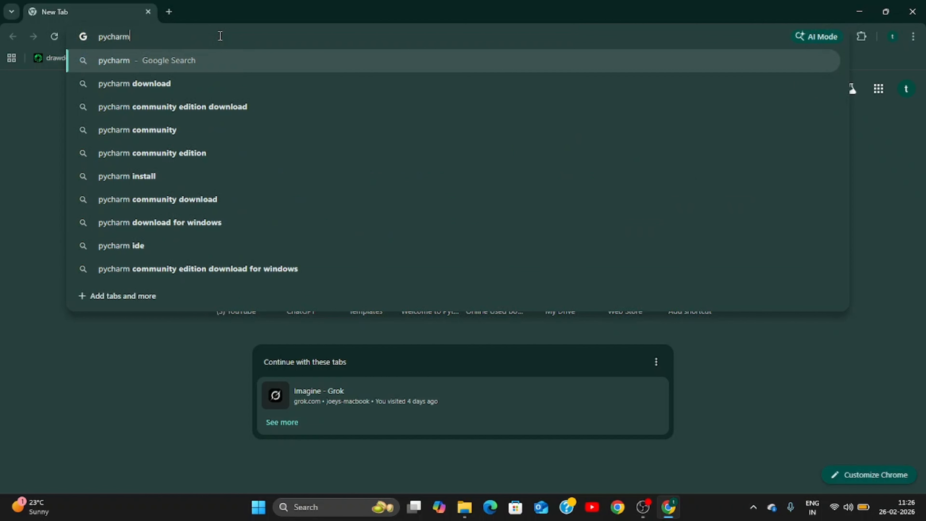
key(Return)
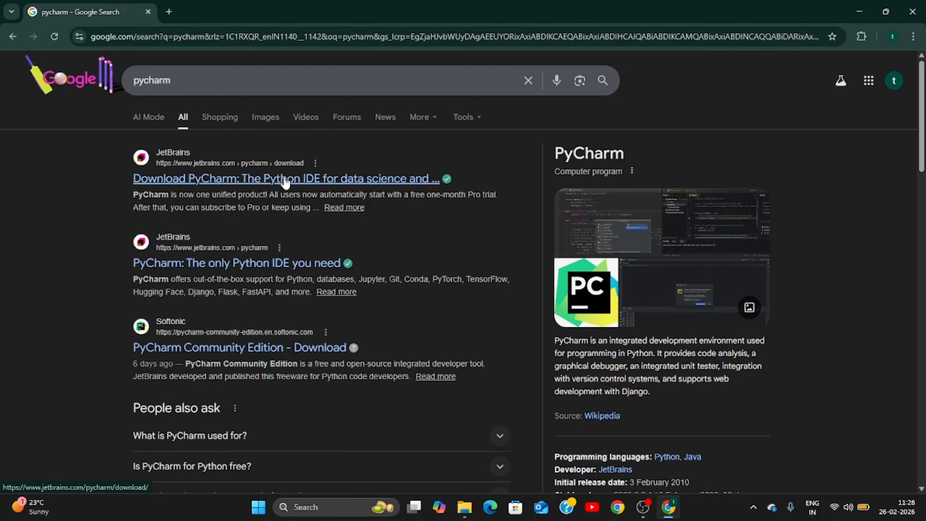
click(233, 180)
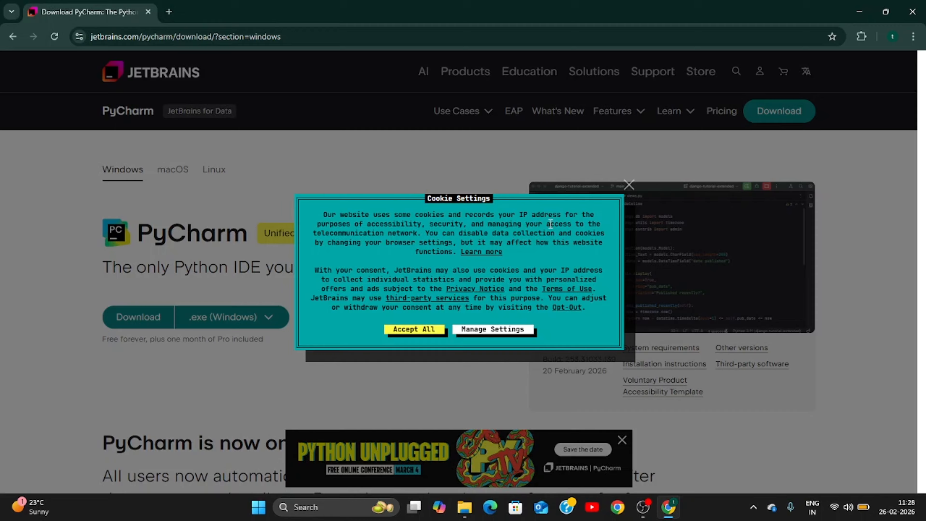
click(404, 330)
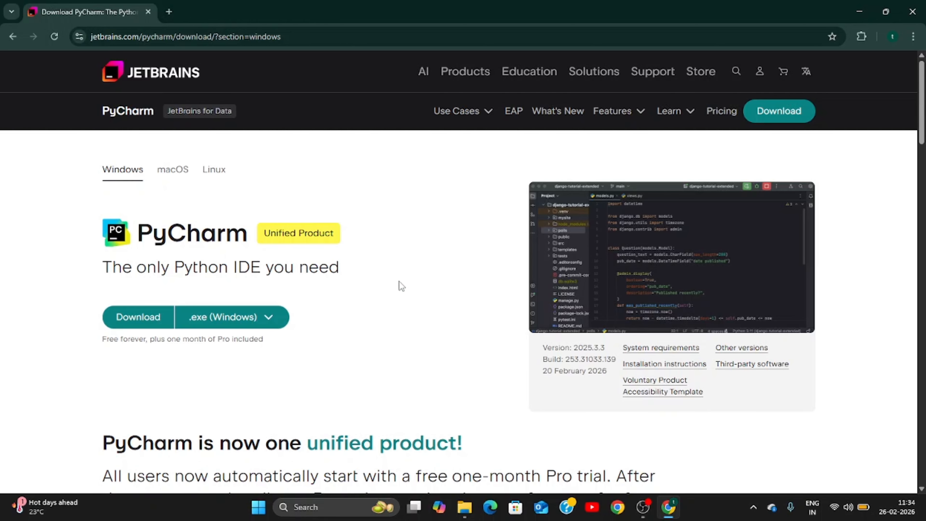
Step: Download the Windows .exe installer of PyCharm from the JetBrains download page
scroll(402, 286, down, 3)
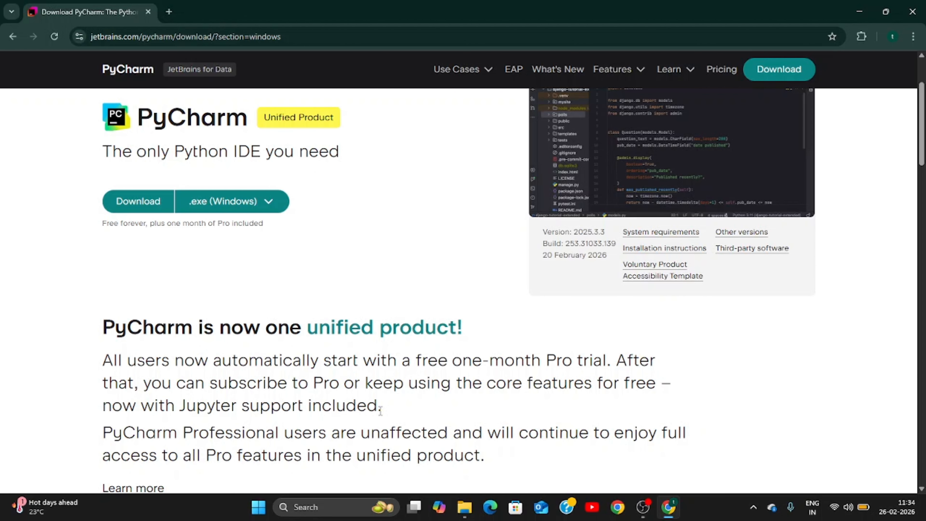
scroll(355, 405, up, 3)
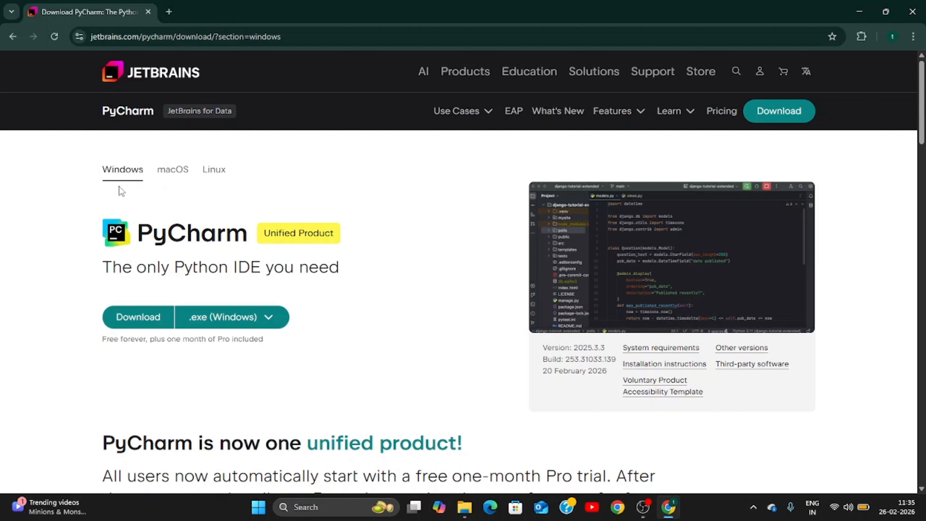
click(139, 316)
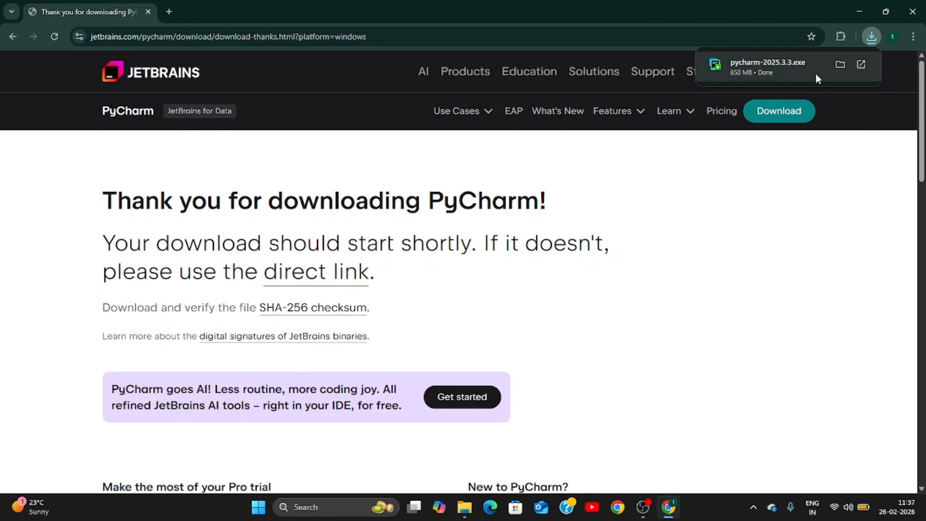
Step: Launch the downloaded pycharm-2025.3.3.exe installer and accept the default destination folder
click(863, 62)
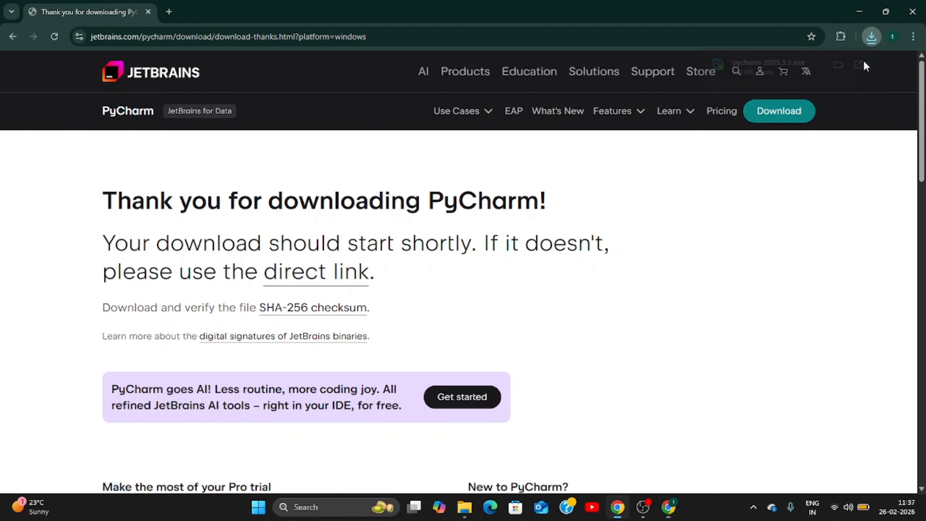
click(858, 12)
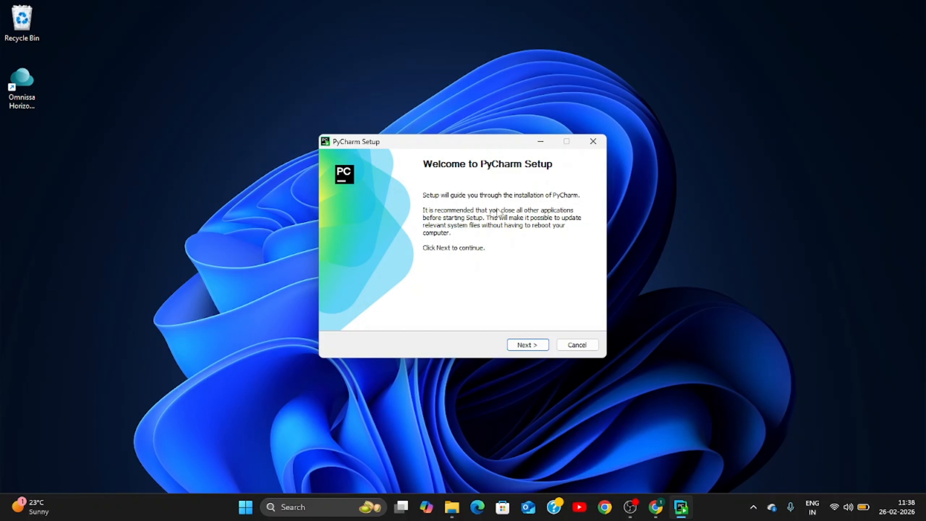
click(525, 344)
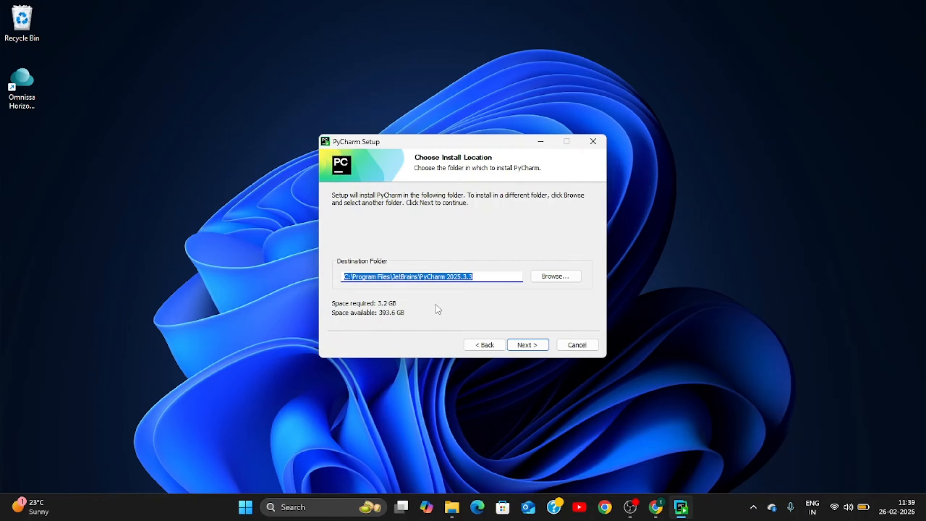
click(527, 345)
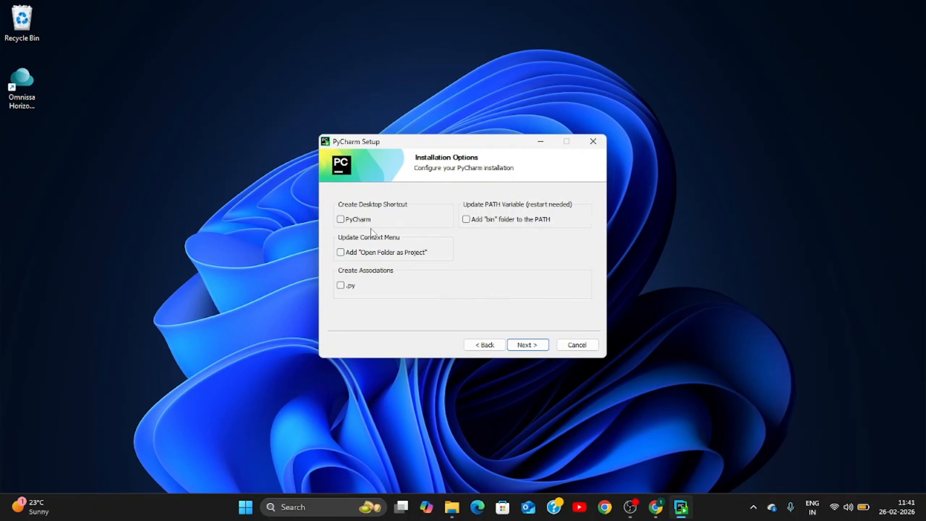
Step: Install PyCharm with a desktop shortcut and the "bin" folder added to the PATH, keeping the JetBrains Start Menu folder, and finish the setup
click(341, 220)
click(466, 219)
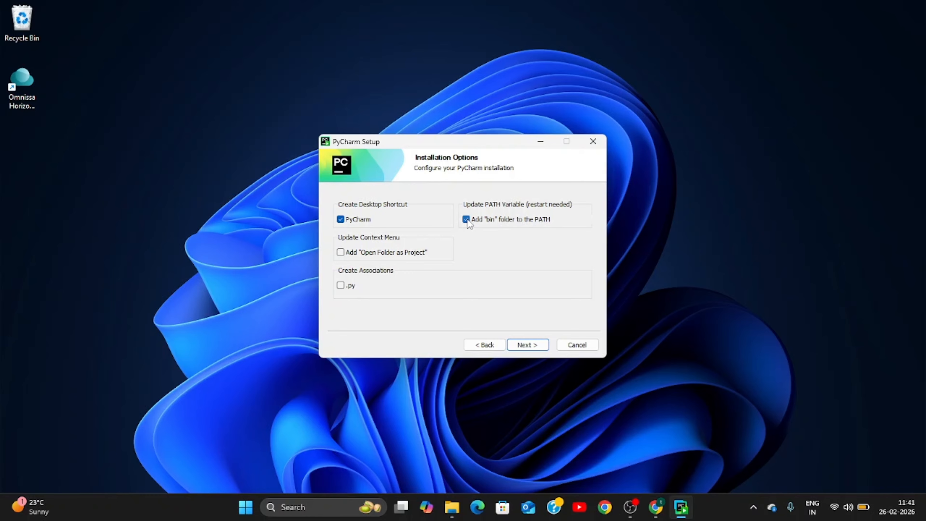
click(523, 346)
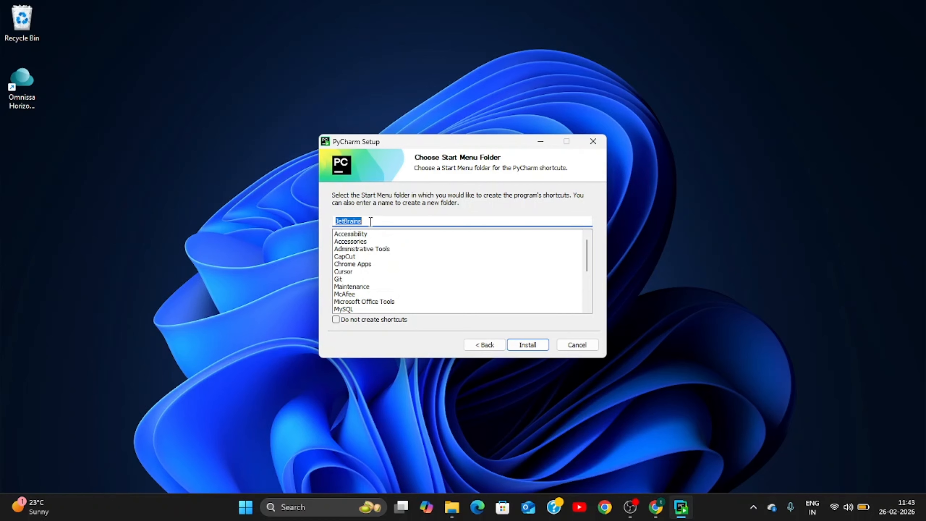
click(527, 344)
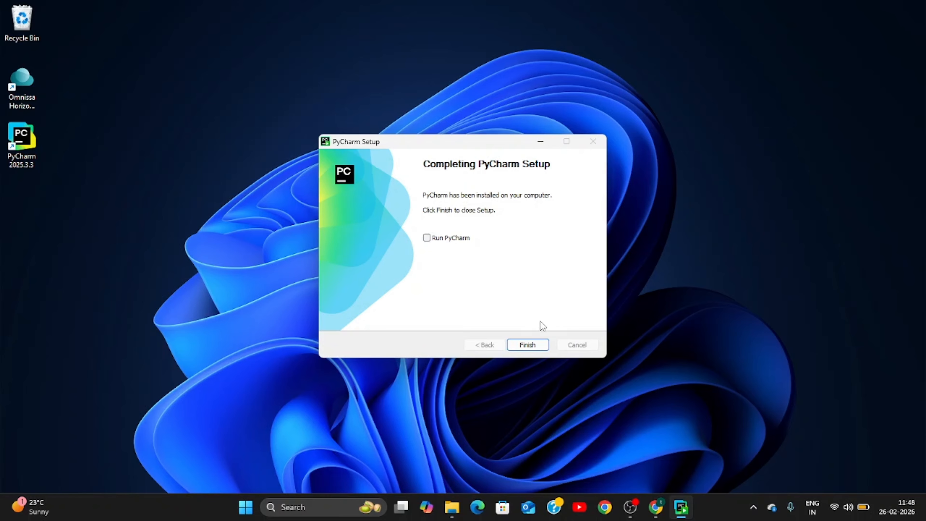
click(538, 345)
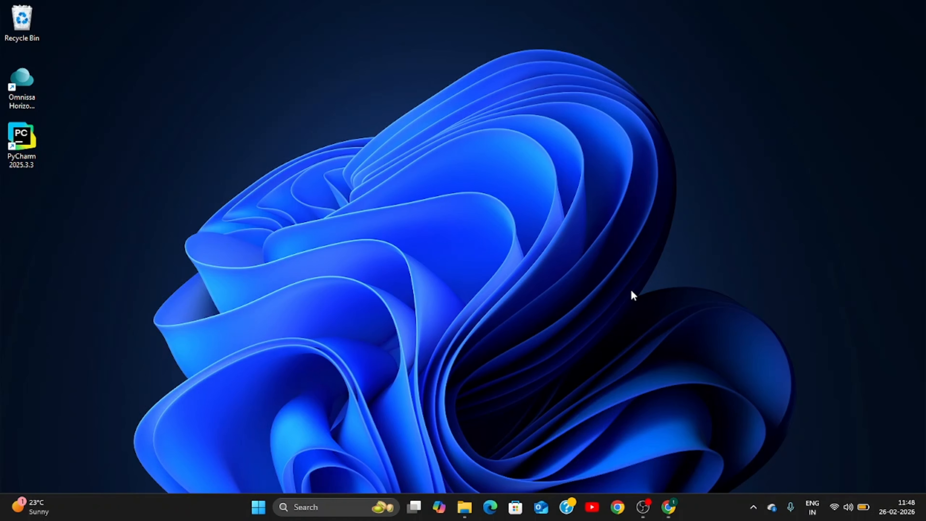
Step: Find the PyCharm 2025.3.3 app through the Windows search and launch it
click(259, 507)
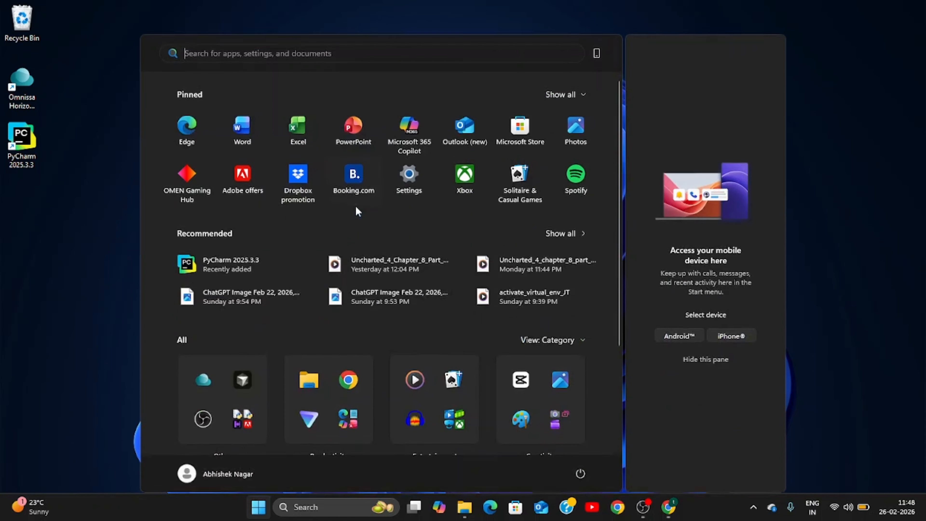
text(pycharm 2025.3.3)
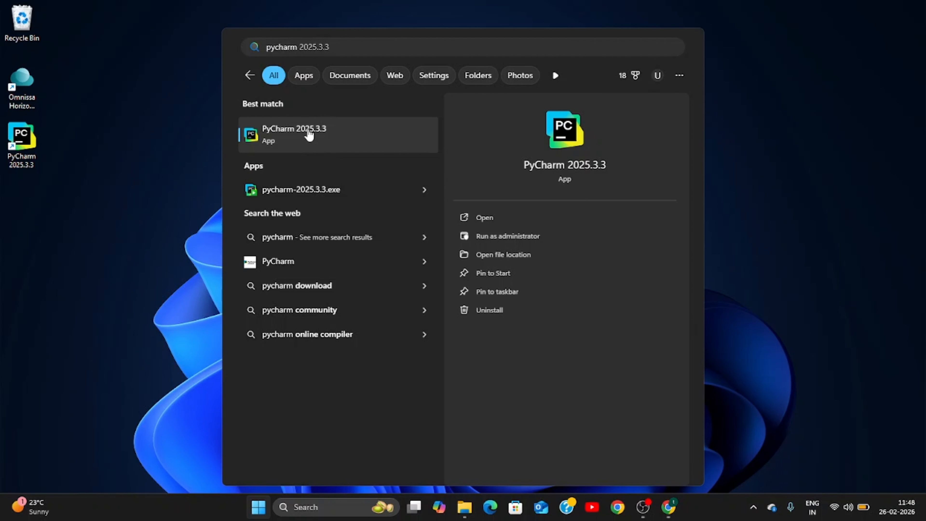
click(309, 134)
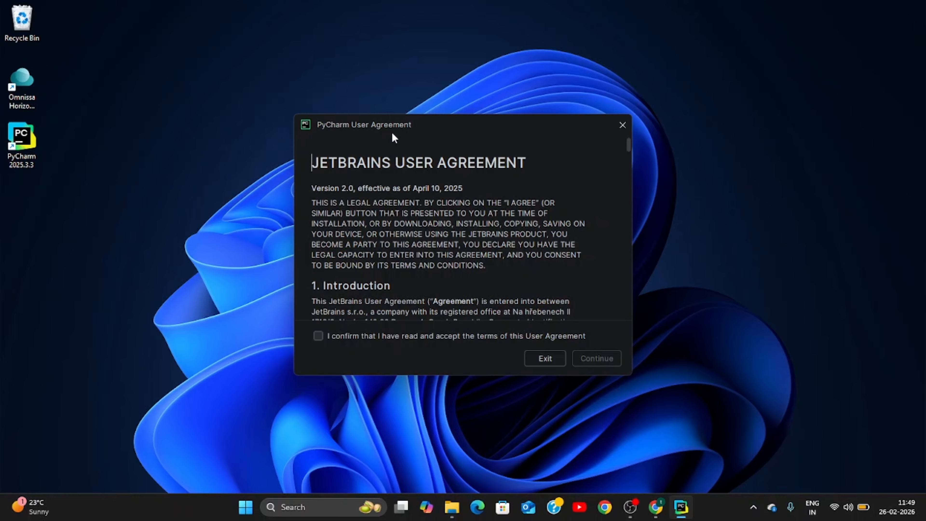
Step: Accept the JetBrains User Agreement and agree to send anonymous statistics
click(318, 335)
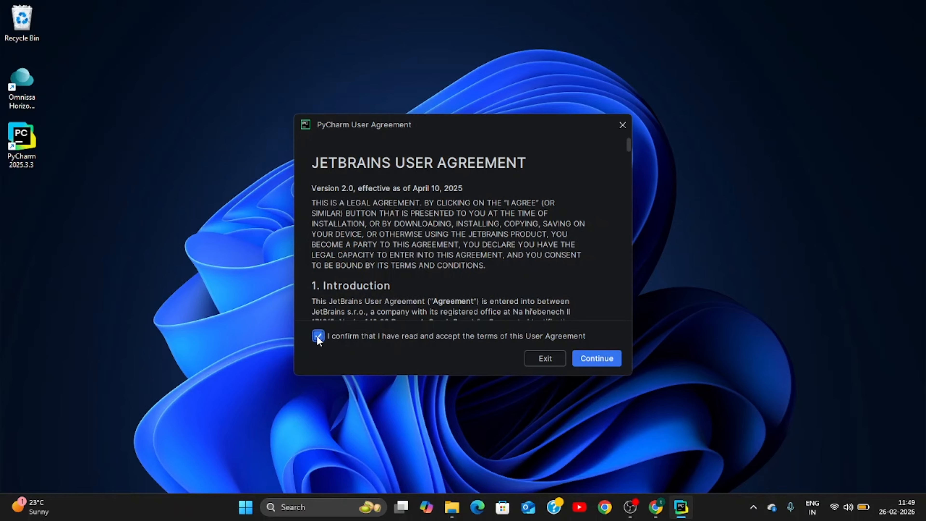
click(596, 356)
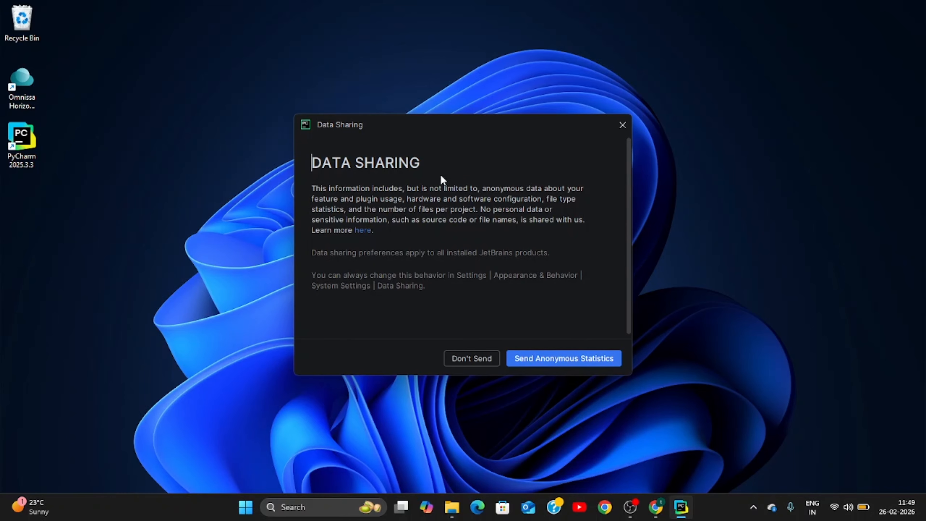
click(551, 362)
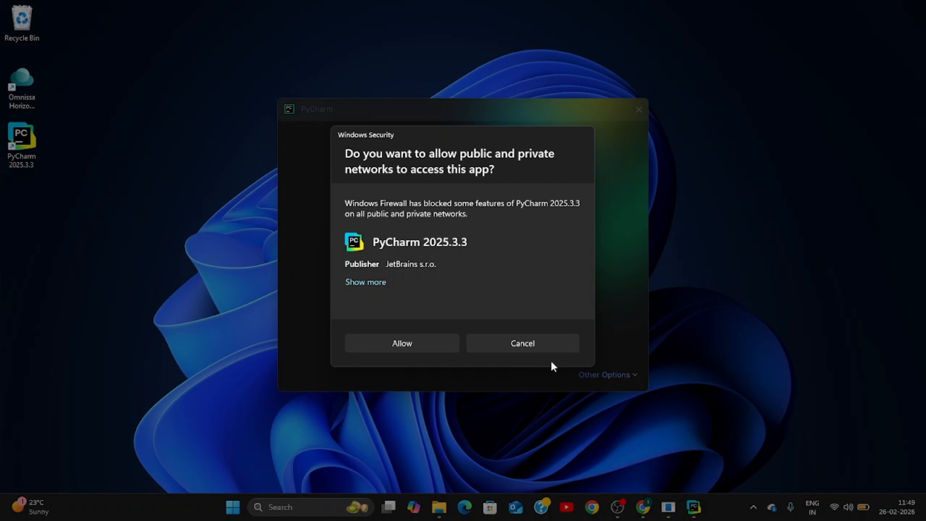
Step: Allow PyCharm network access through Windows Firewall and skip importing settings
click(409, 341)
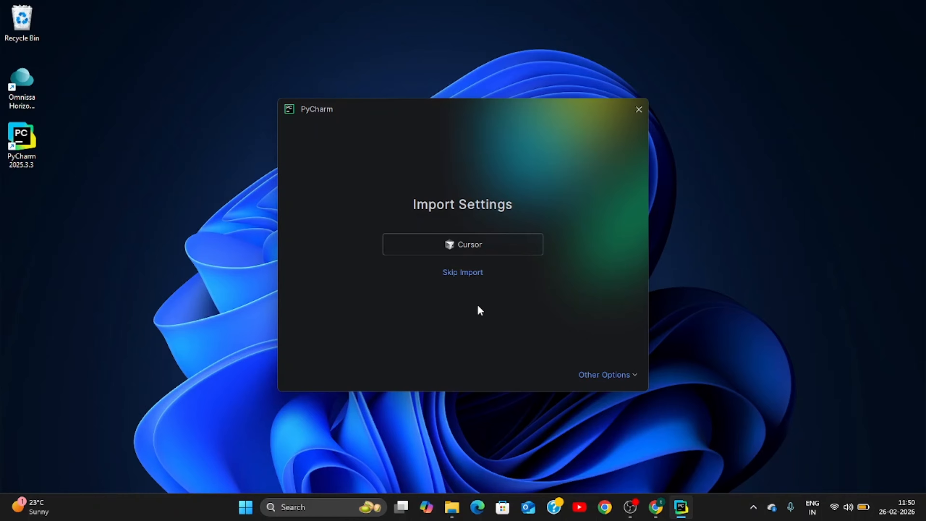
click(461, 273)
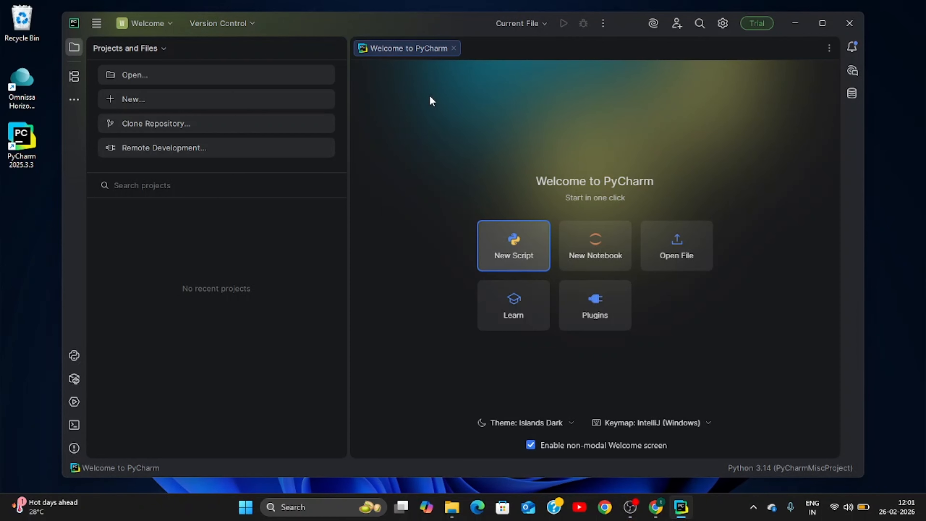
Step: Start a new project from the PyCharm welcome screen
click(123, 103)
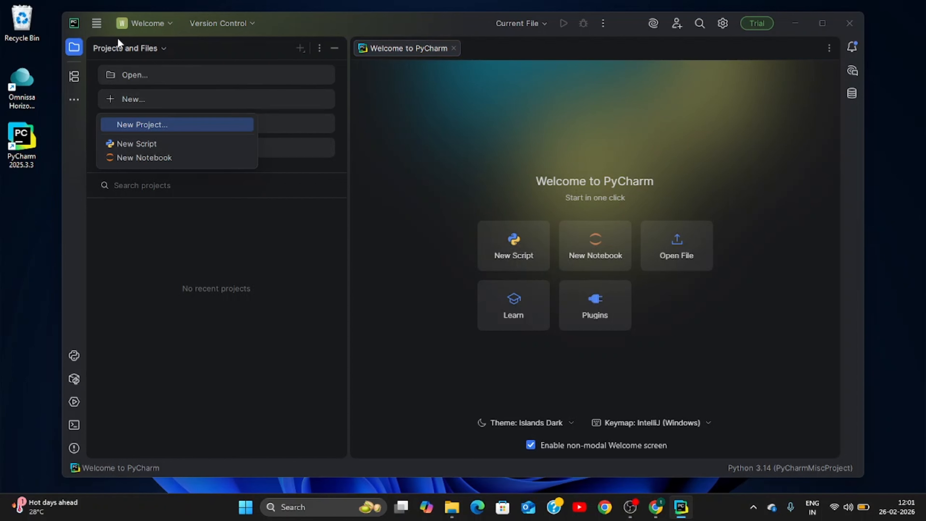
click(97, 28)
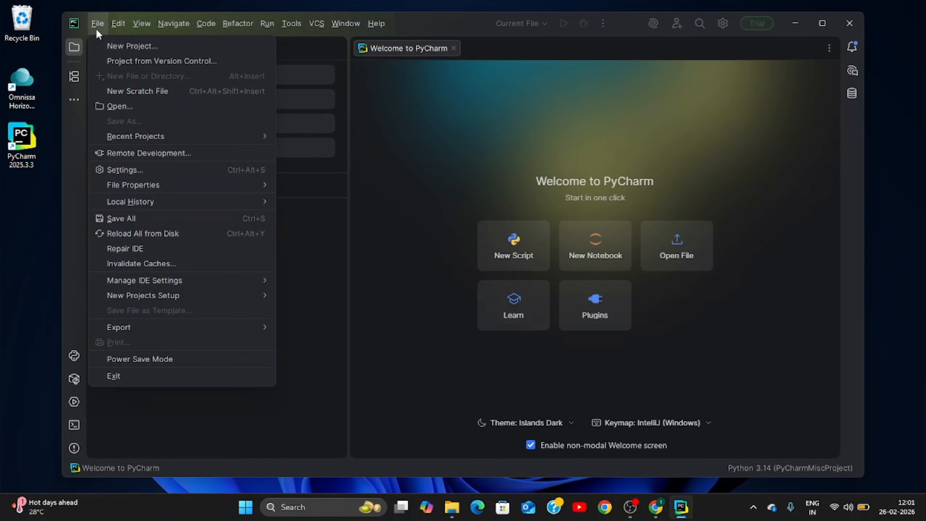
click(124, 46)
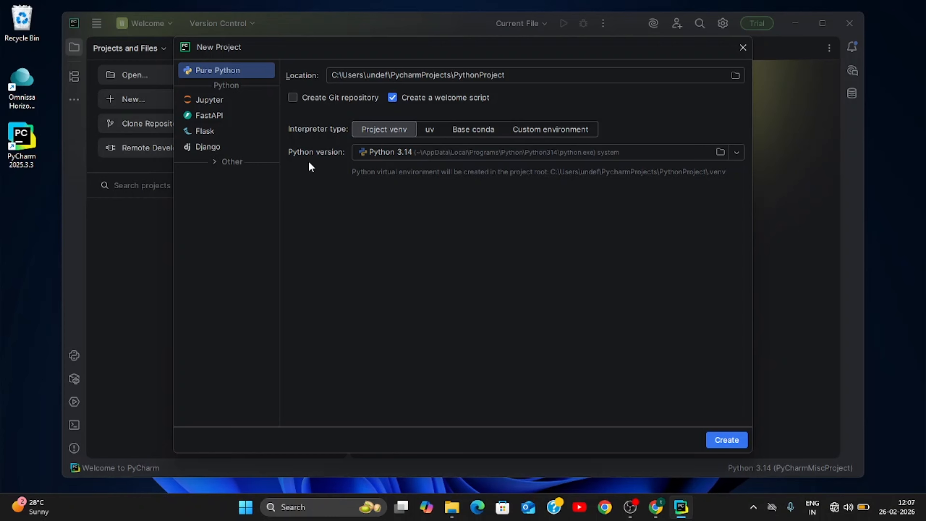
Step: Try the system Python 3.12 and the downloadable Python 3.11.9 as the new project's Python version
click(492, 153)
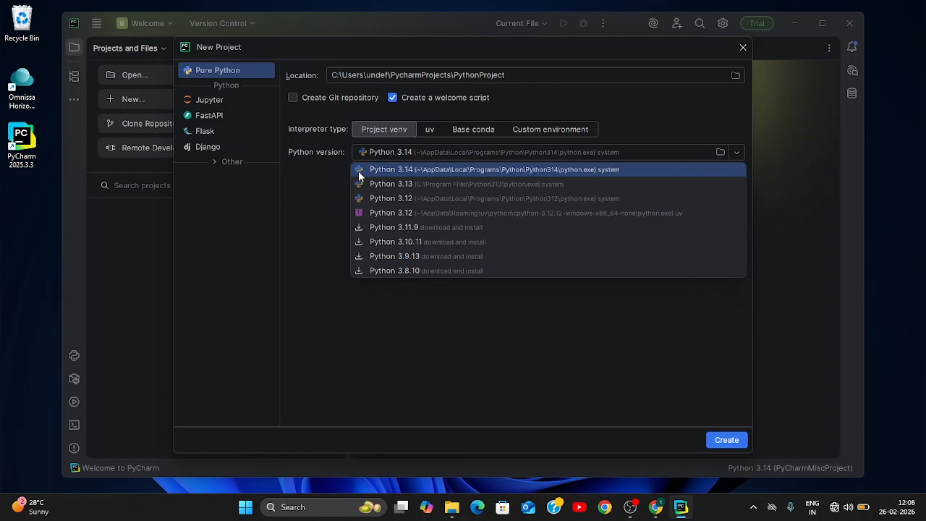
click(360, 199)
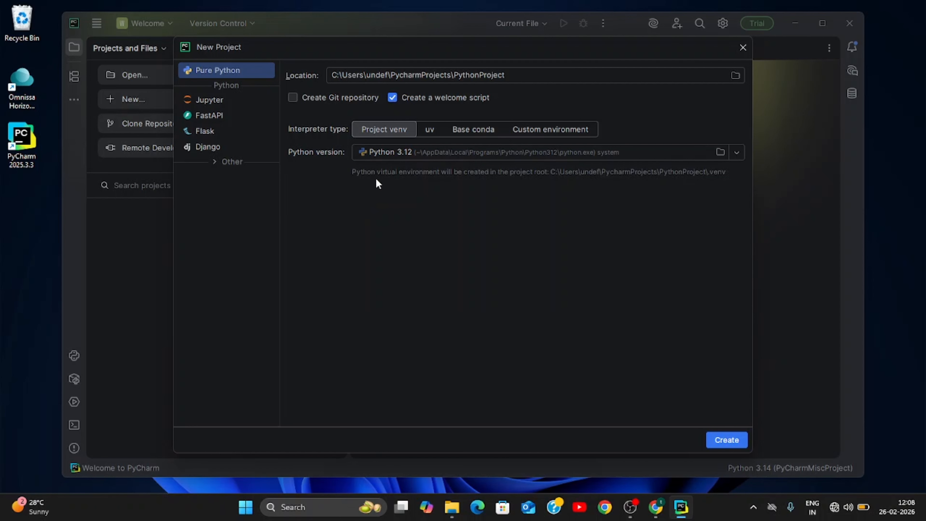
click(385, 153)
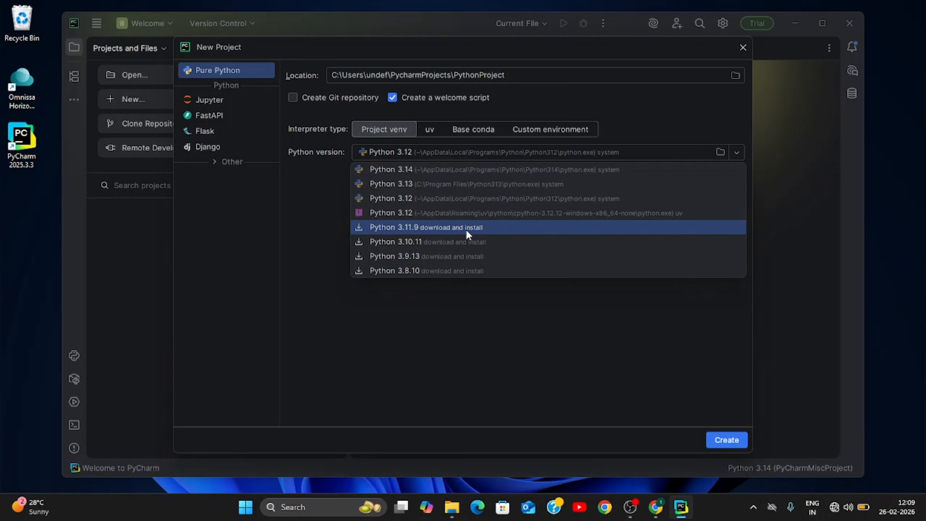
click(385, 231)
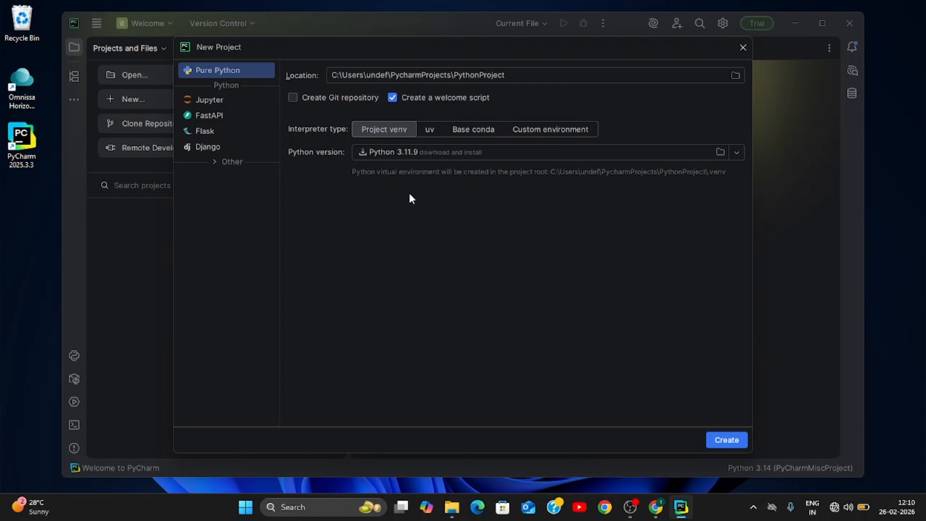
Step: Select the system Python 3.14 for the project's virtual environment and create the Pure Python project PythonProject with a welcome script
click(387, 152)
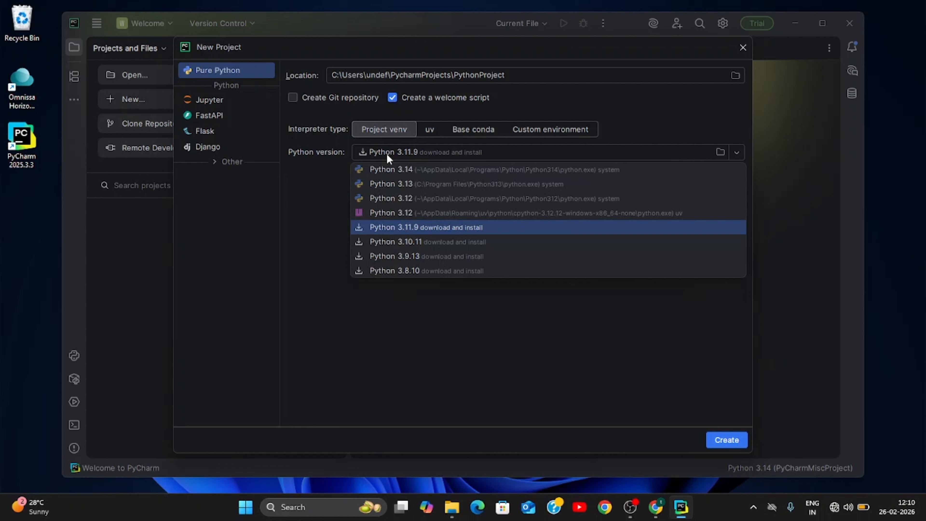
click(396, 177)
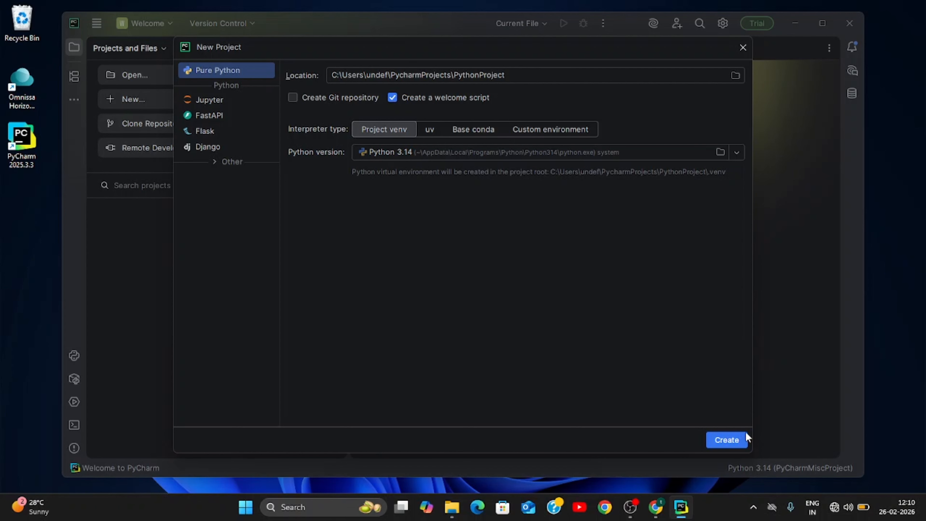
click(725, 441)
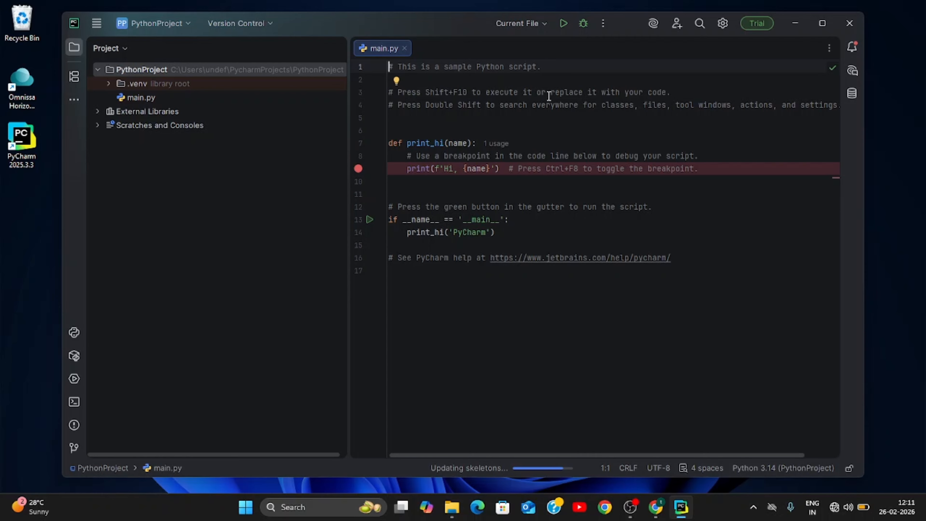
Step: Run the sample script main.py
click(564, 23)
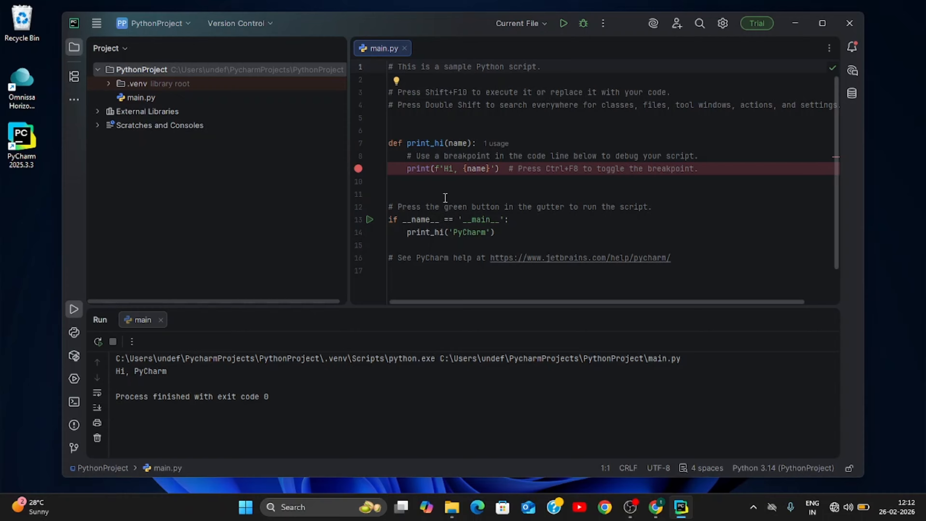
Step: Open the Problems view for main.py and try a print() statement on a new line below print_hi('PyCharm')
click(73, 426)
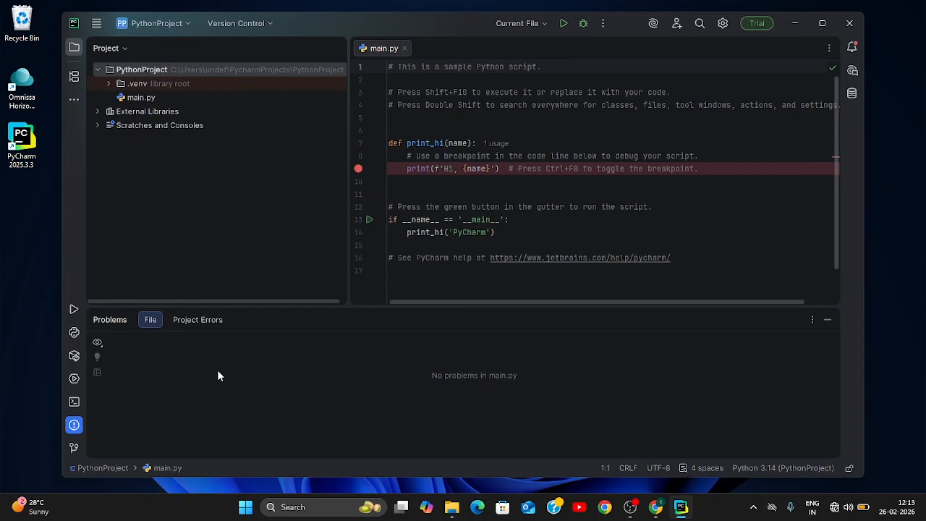
click(513, 234)
key(Return)
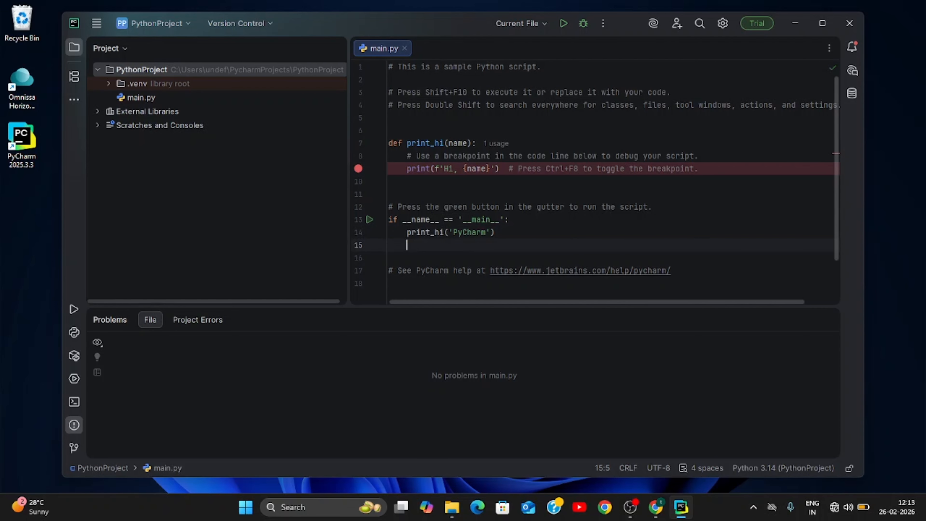
text(print)
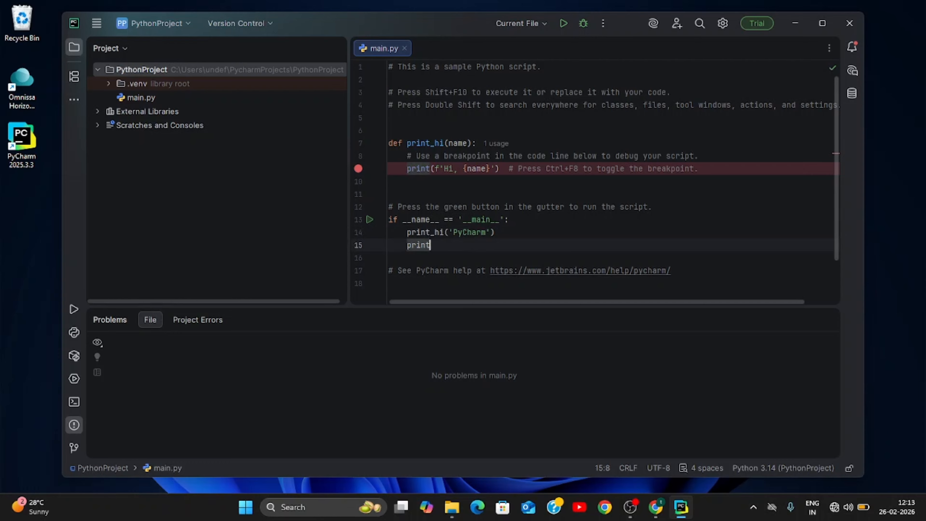
key(Escape)
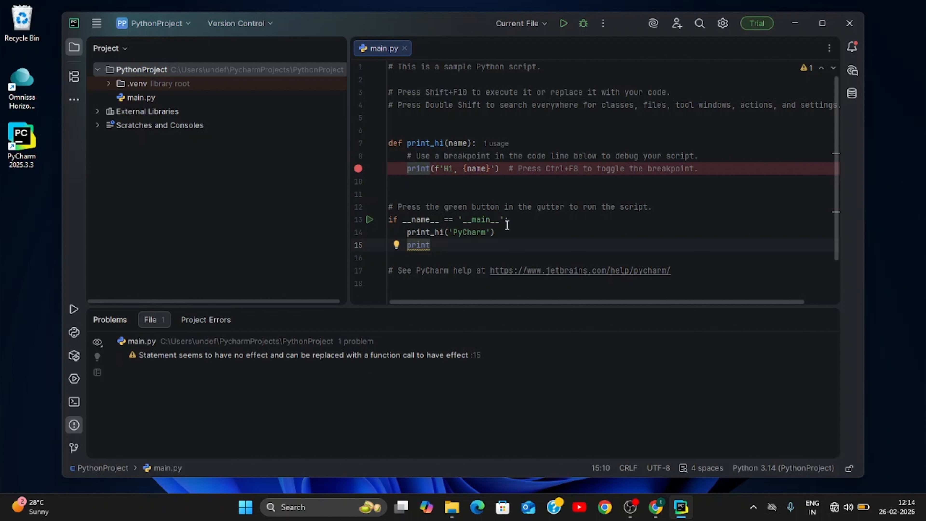
text(())
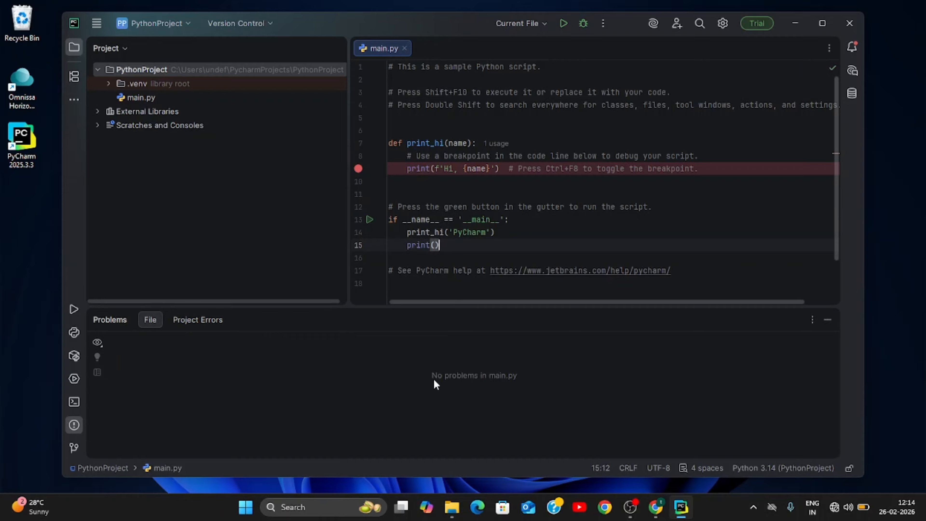
Step: Replace the print() statement with the undefined word ashjad to test problem detection, and clear it from the line
key(BackSpace)
key(BackSpace)
key(BackSpace)
key(BackSpace)
key(BackSpace)
key(BackSpace)
key(BackSpace)
text(ashjad)
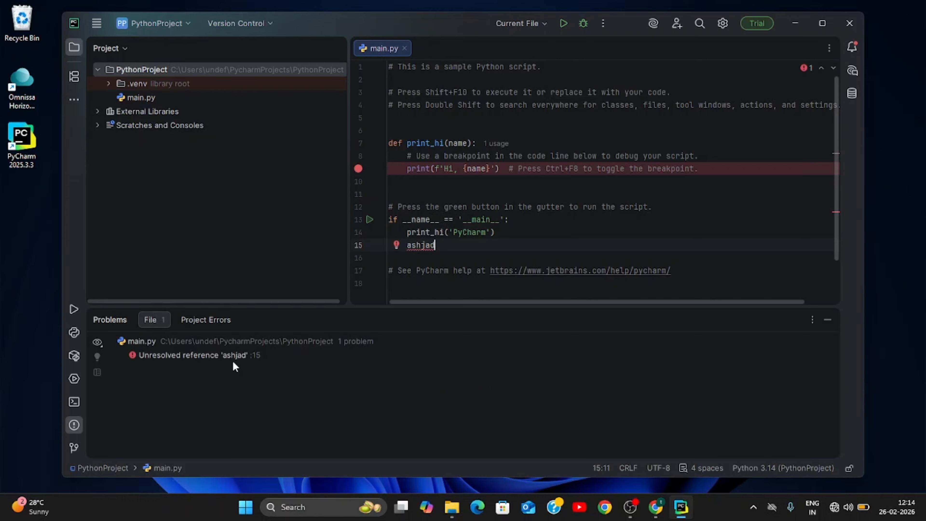
key(BackSpace)
key(BackSpace)
key(BackSpace)
key(BackSpace)
key(BackSpace)
key(BackSpace)
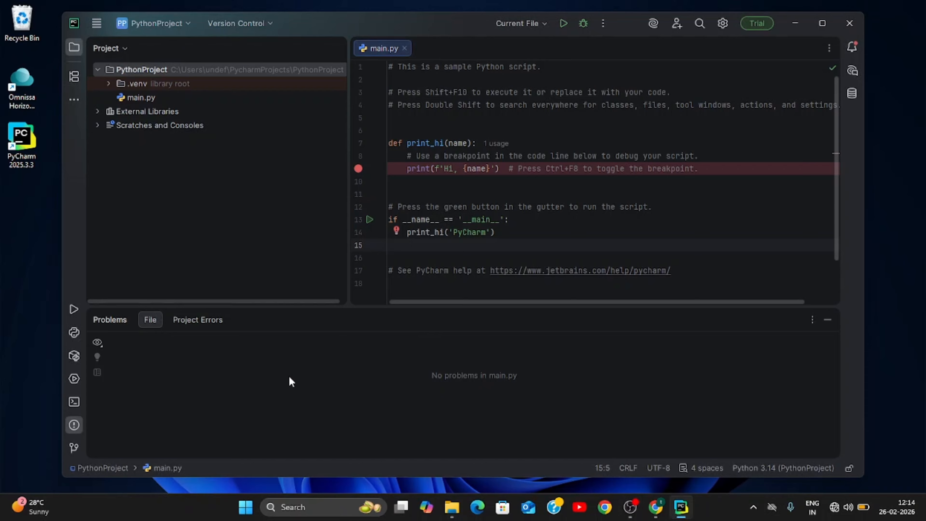
Step: Look through the Terminal and its shell options, the Version Control view, the Python Console and the Run output of main.py
click(73, 401)
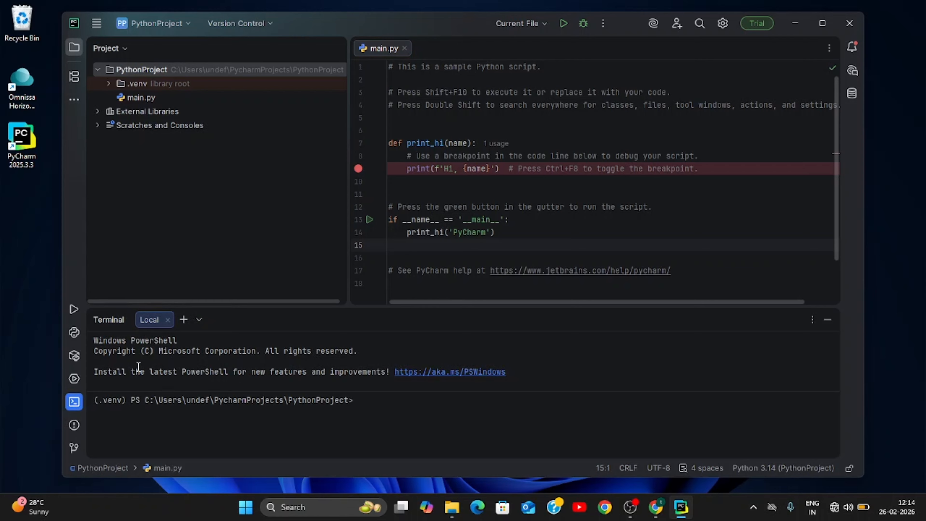
click(199, 319)
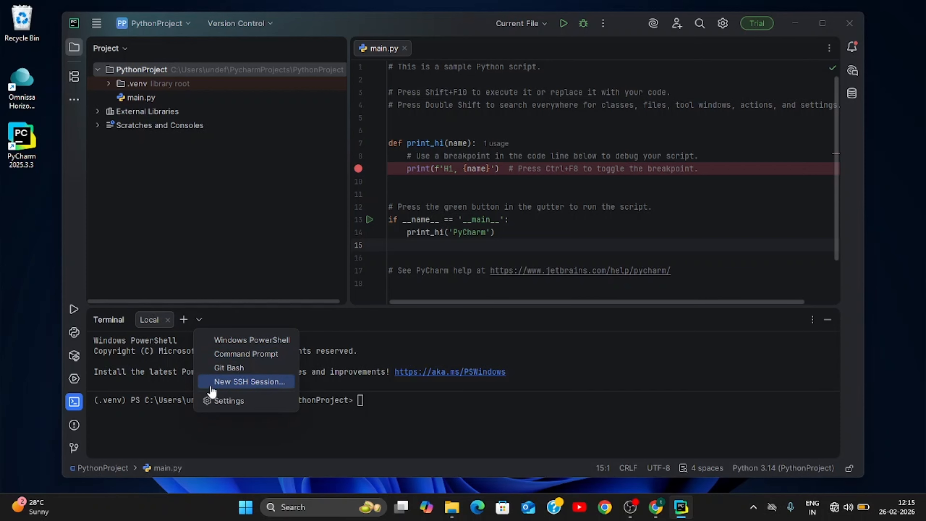
click(151, 371)
click(74, 447)
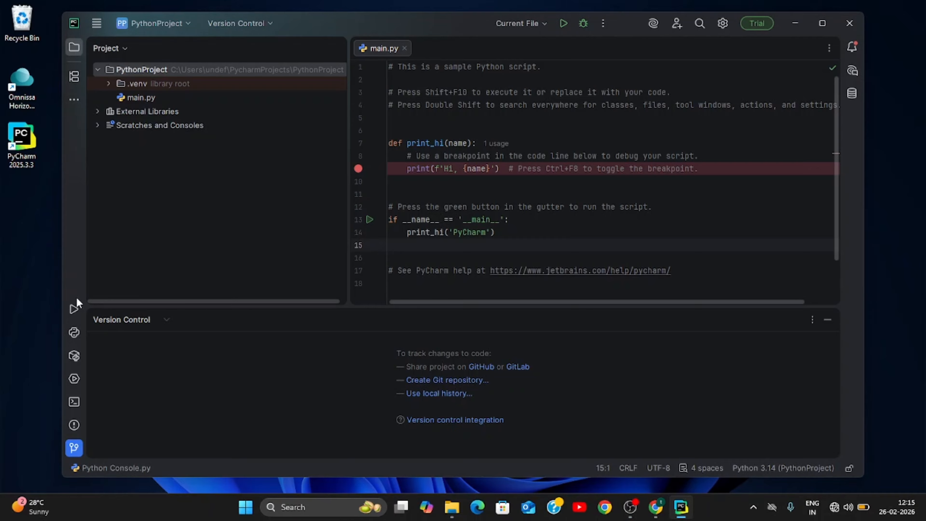
click(74, 337)
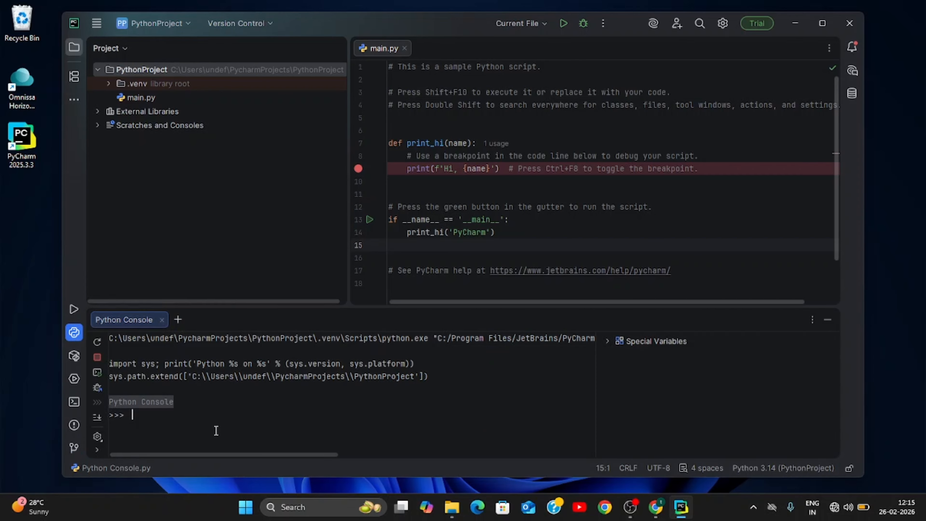
click(534, 118)
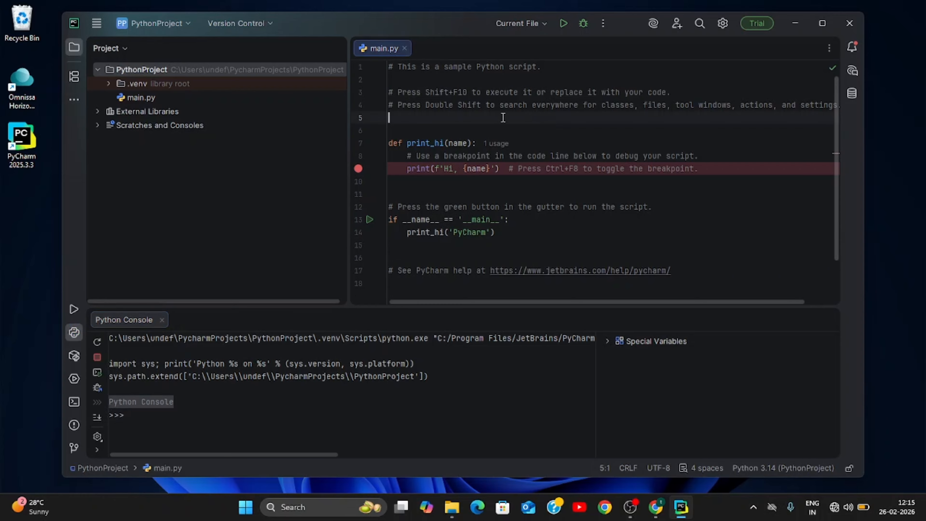
click(75, 309)
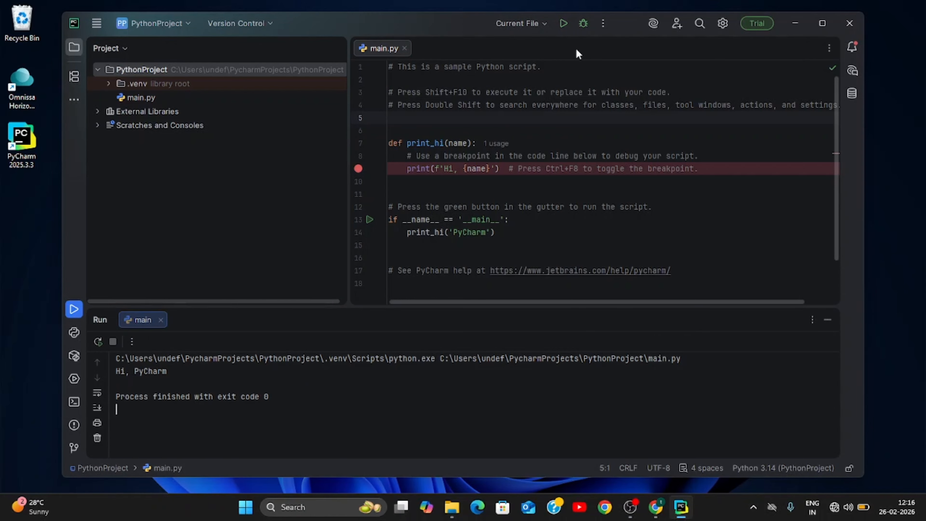
Step: Debug main.py up to its breakpoint, step out of print_hi, and step over the calling line to finish the session
click(583, 26)
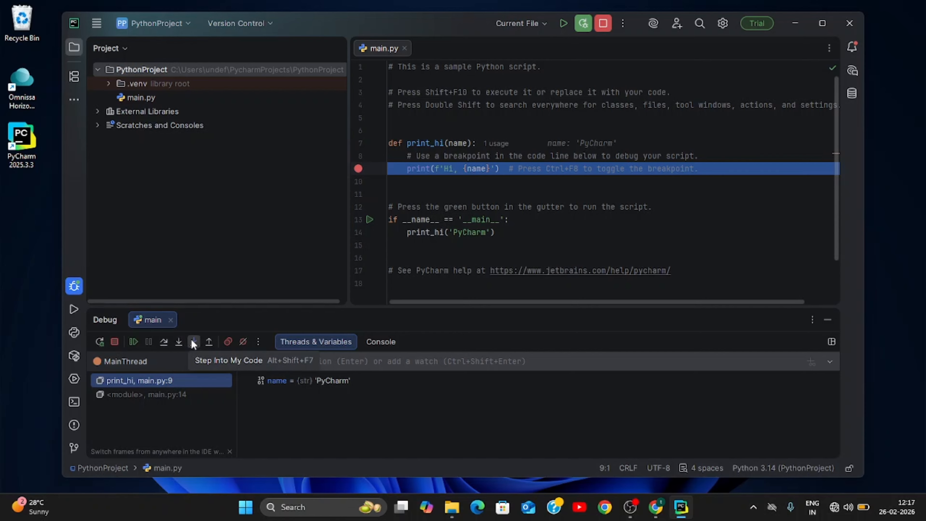
click(208, 343)
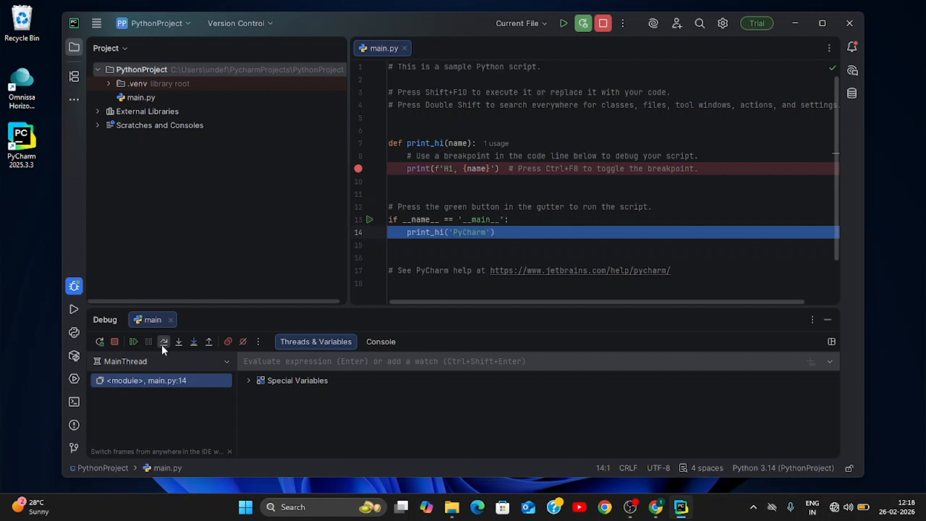
click(161, 346)
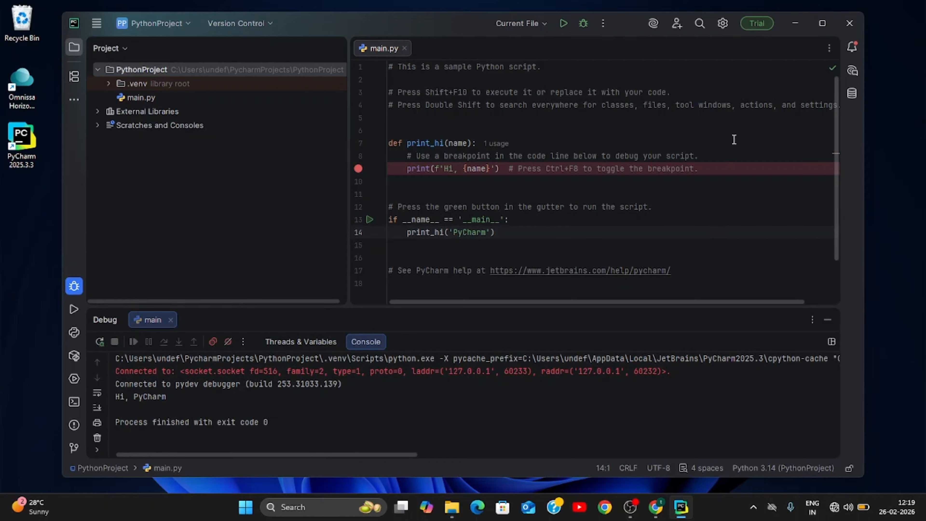
Step: Install the AI Assistant plugin from AI Chat, retrying the installation once
click(851, 70)
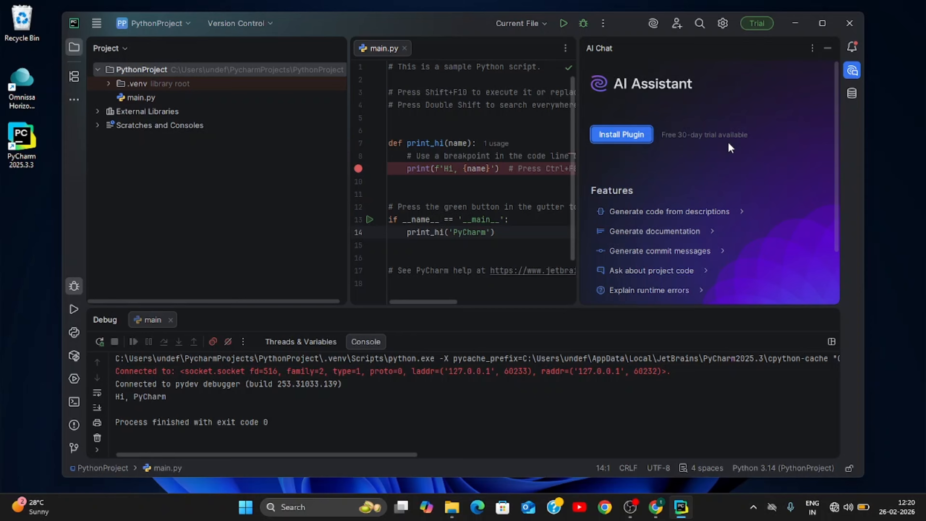
click(627, 130)
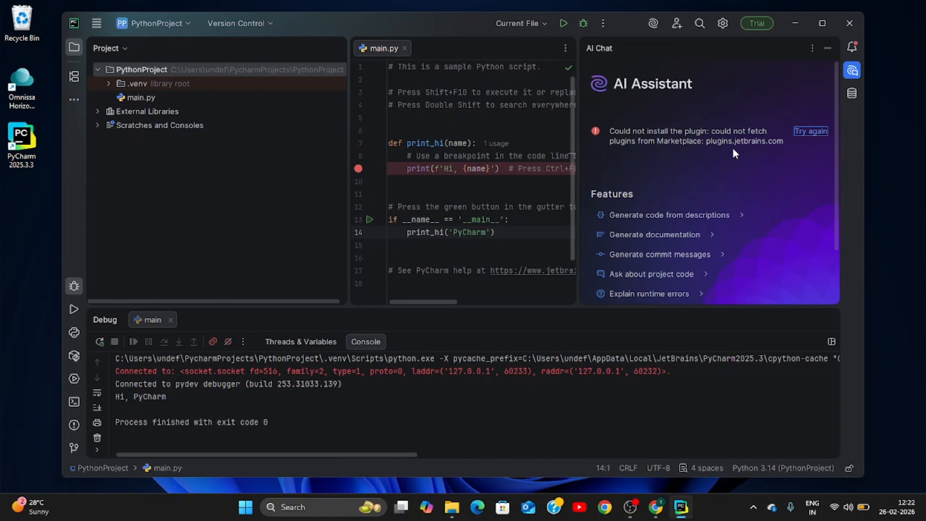
click(803, 132)
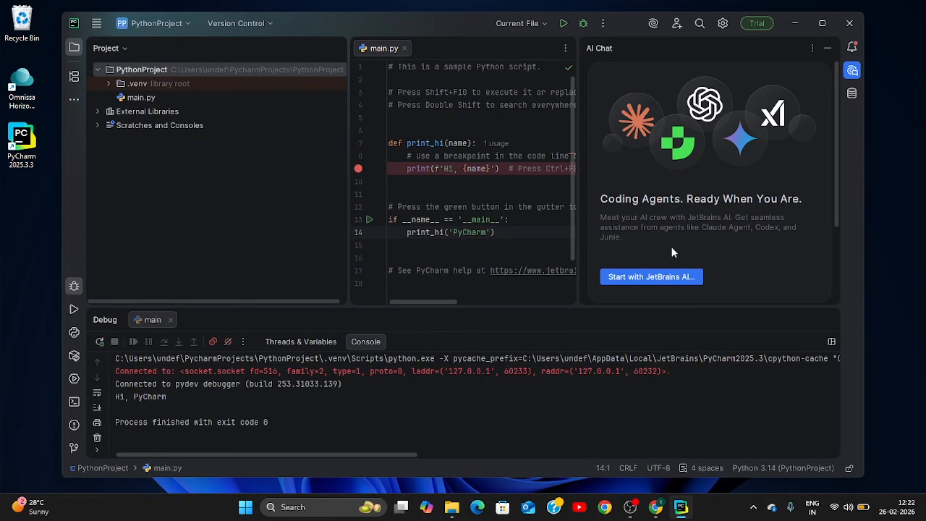
Step: Authorize JetBrains AI through the browser and request its free trial in AI Chat
click(660, 275)
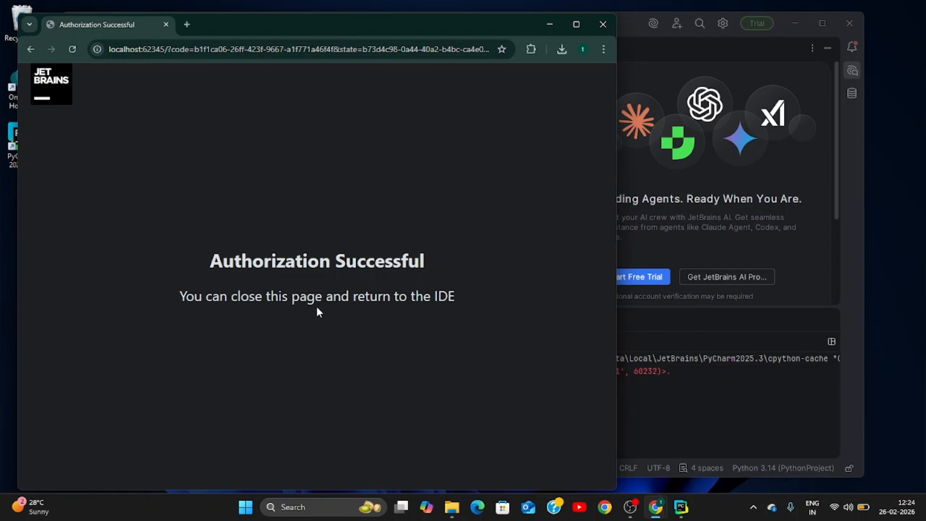
click(602, 24)
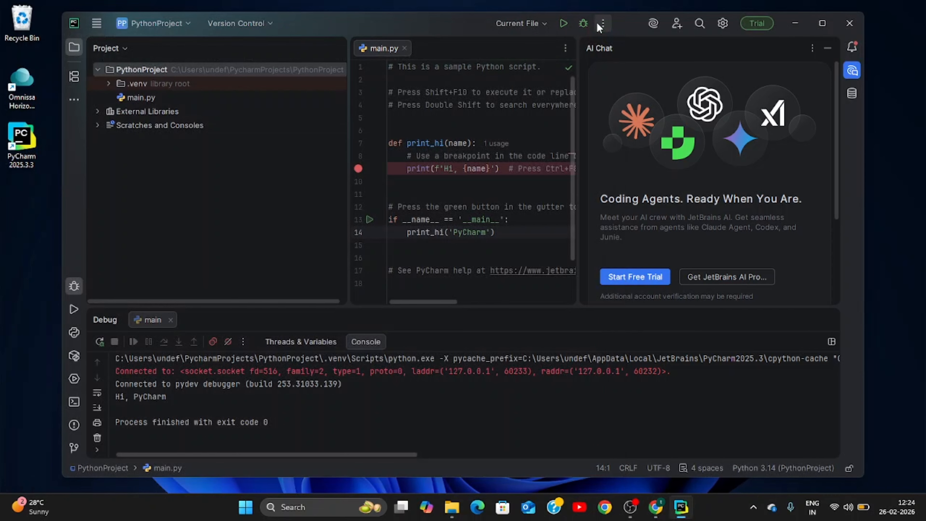
click(627, 279)
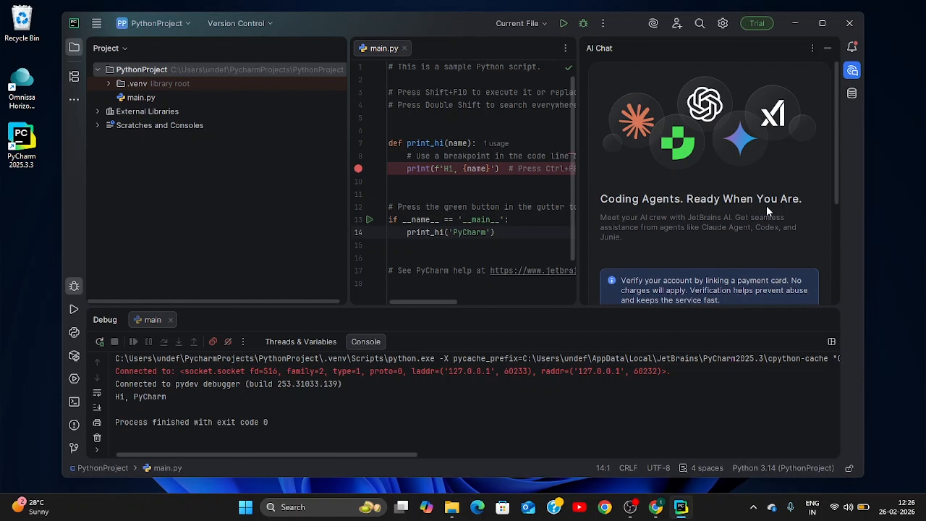
Step: Read the account verification notice and options in AI Chat, and hide the chat
scroll(766, 206, down, 3)
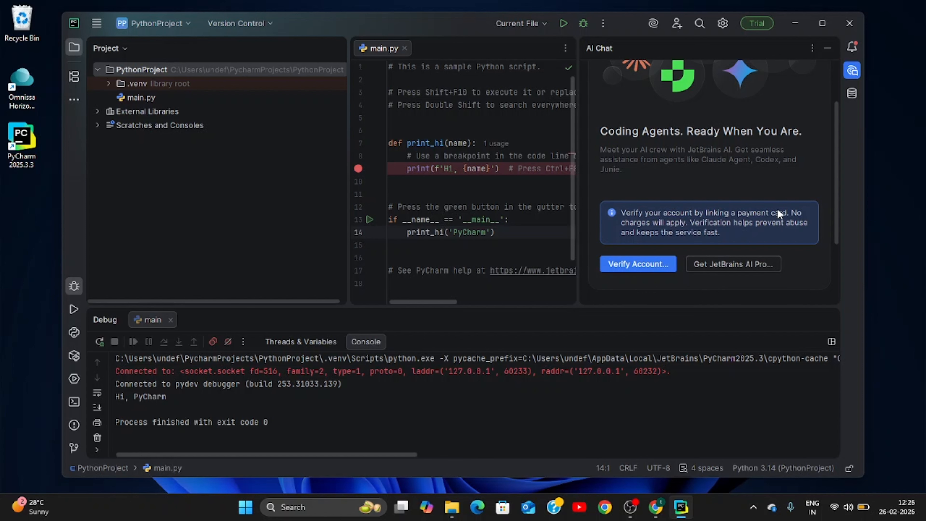
scroll(787, 175, up, 3)
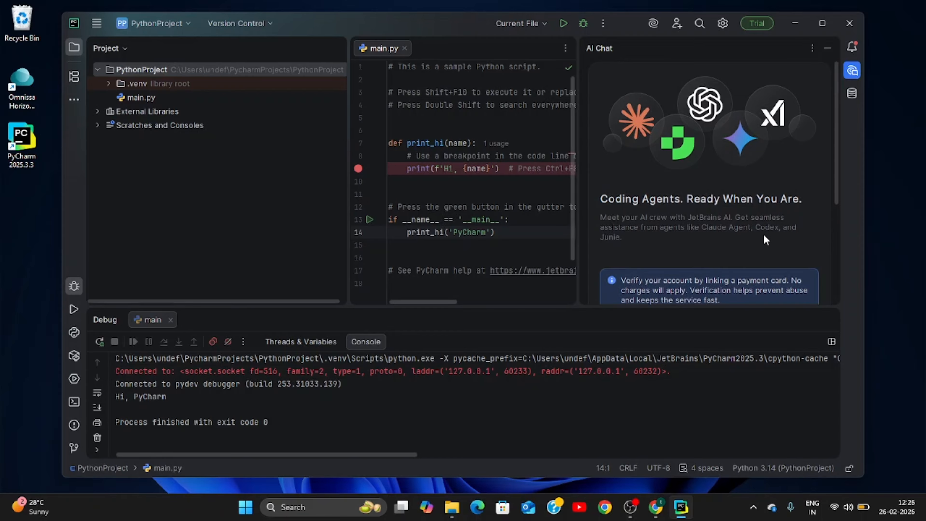
scroll(763, 234, down, 2)
scroll(742, 187, up, 2)
key(shift+Escape)
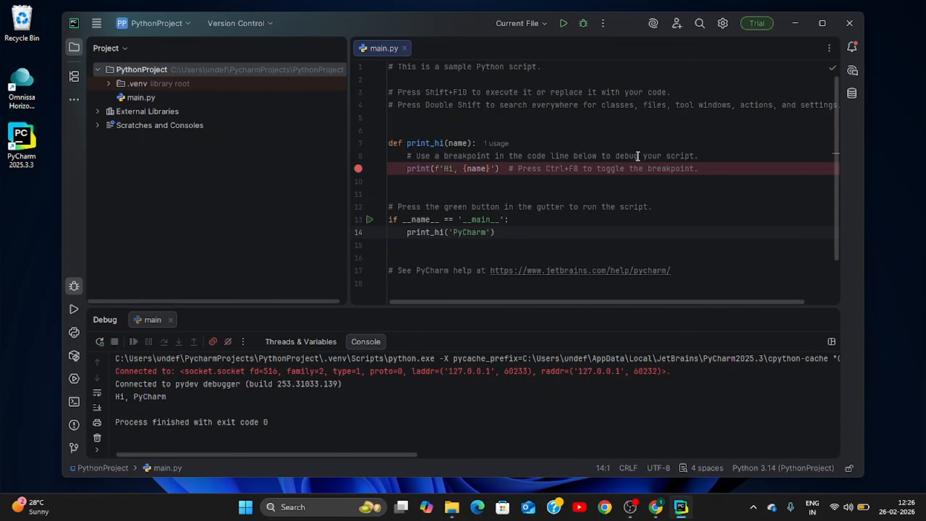